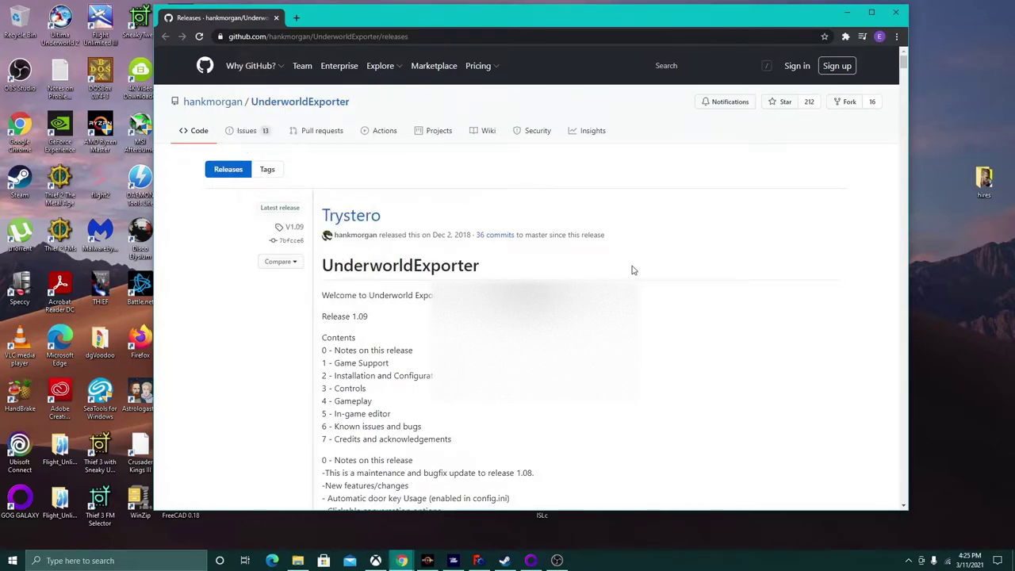
- Scroll the release notes down to the Games Supported list of Ultima Underworld titles
scroll(634, 270, down, 5)
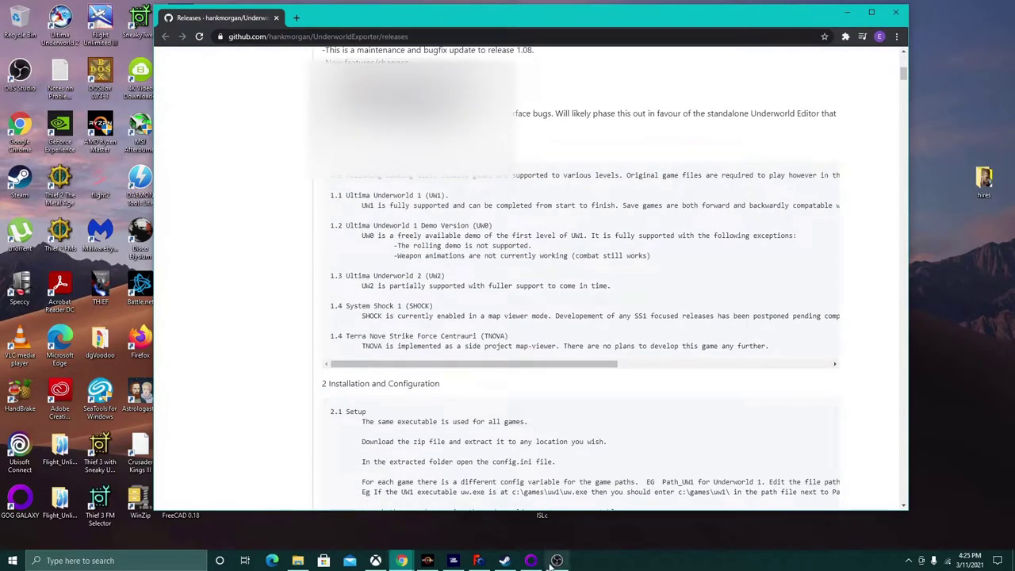
click(557, 561)
click(556, 561)
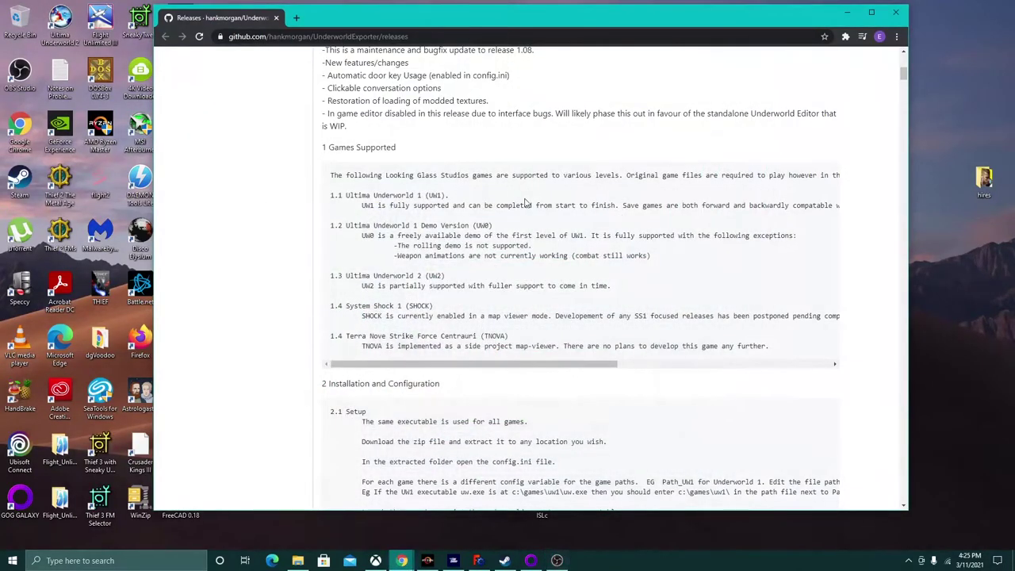
scroll(539, 191, down, 5)
scroll(535, 191, up, 10)
scroll(533, 191, down, 5)
- Highlight the save-game compatibility note in the Games Supported section
scroll(425, 310, down, 2)
scroll(425, 315, up, 2)
mouse_move(574, 365)
mouse_down()
mouse_move(670, 366)
mouse_move(567, 366)
mouse_up()
drag(626, 207, 276, 216)
- Clear the highlight on the save-game compatibility note
click(612, 227)
scroll(606, 228, up, 3)
scroll(602, 222, down, 3)
- Highlight the UW2 partial-support note, then return to the top of the release page
scroll(555, 254, down, 1)
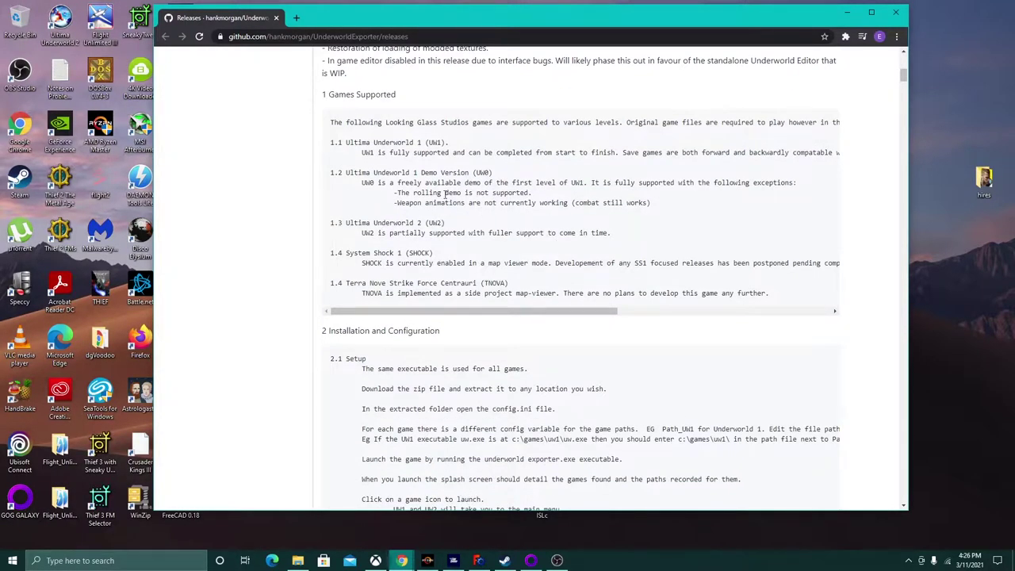
scroll(476, 195, down, 1)
drag(358, 181, 616, 185)
scroll(616, 191, up, 7)
scroll(615, 213, up, 2)
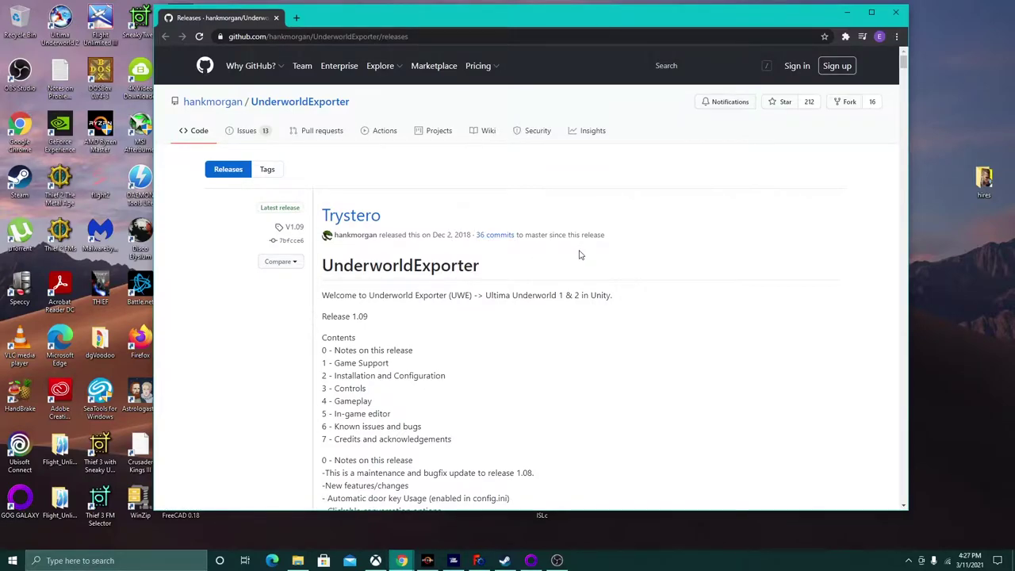
- Clear the UW2 line highlight, re-highlight the UW2 partial-support line, then clear it again
scroll(579, 254, down, 6)
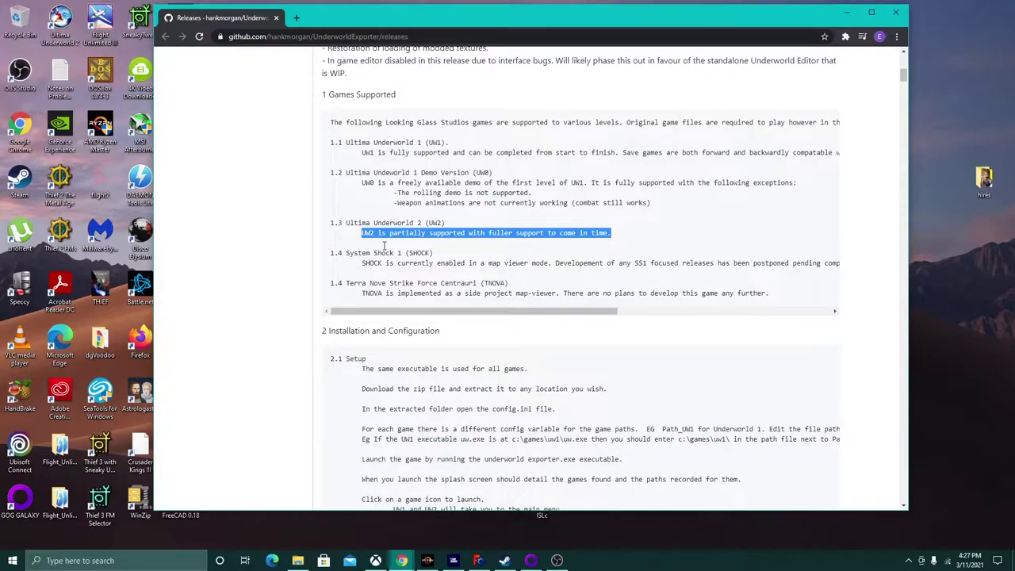
click(602, 245)
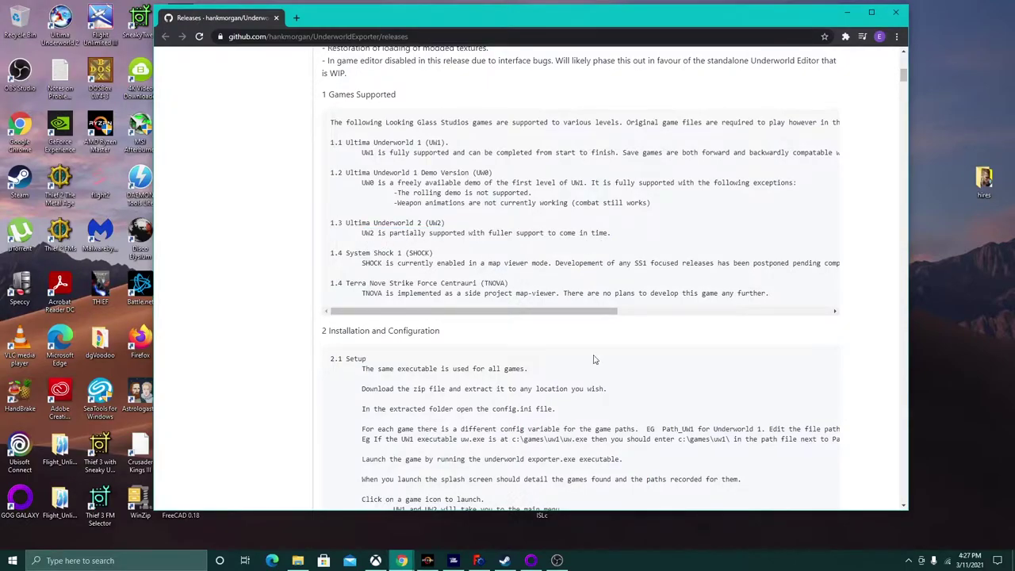
scroll(595, 360, down, 15)
scroll(639, 434, up, 15)
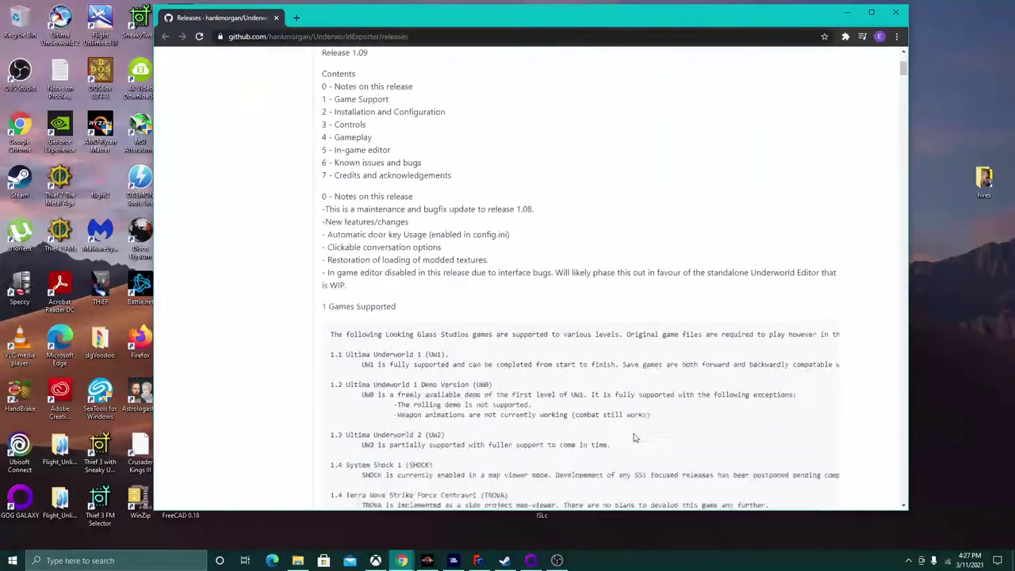
scroll(635, 438, down, 2)
scroll(523, 238, down, 1)
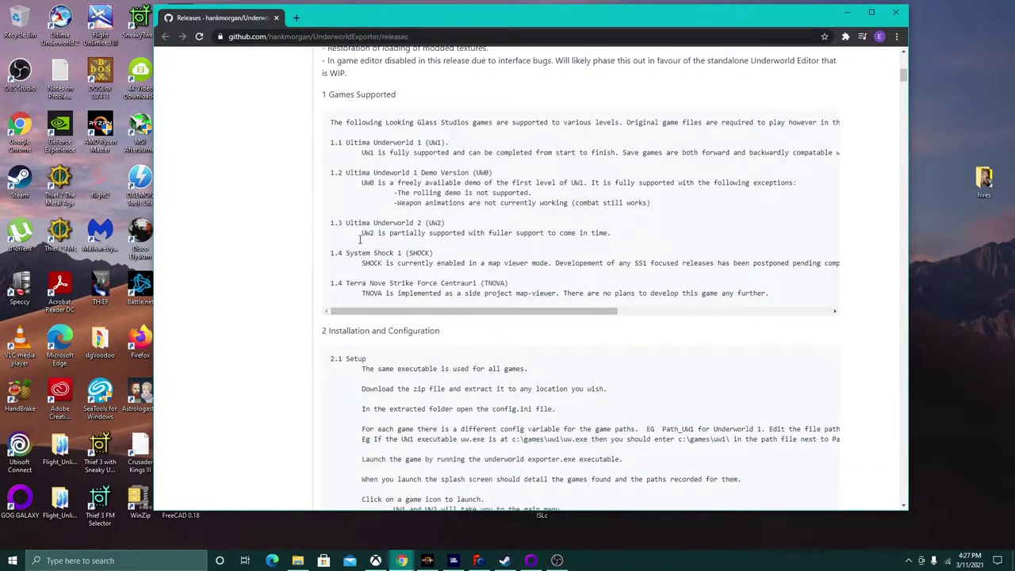
drag(353, 233, 605, 229)
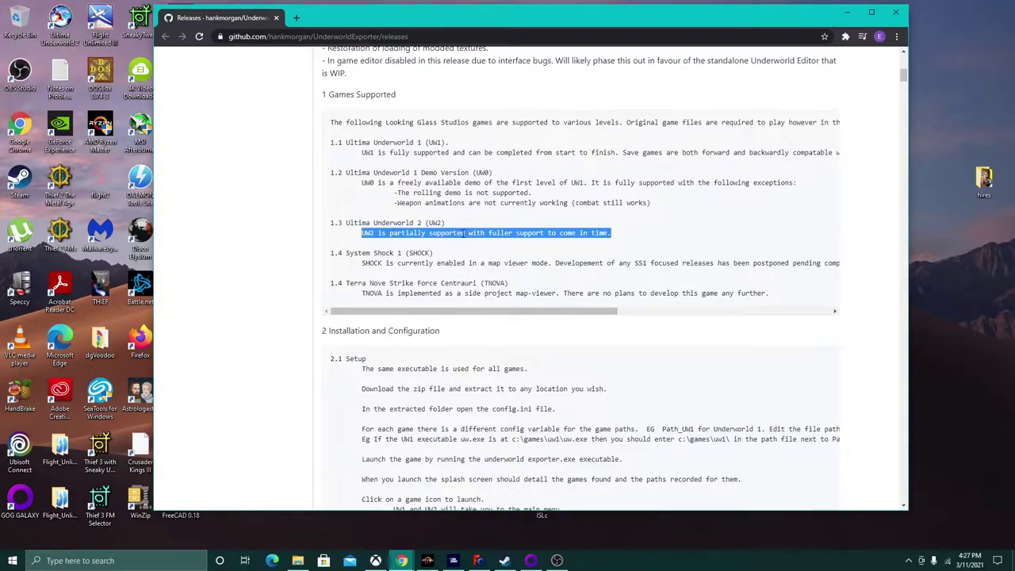
click(617, 238)
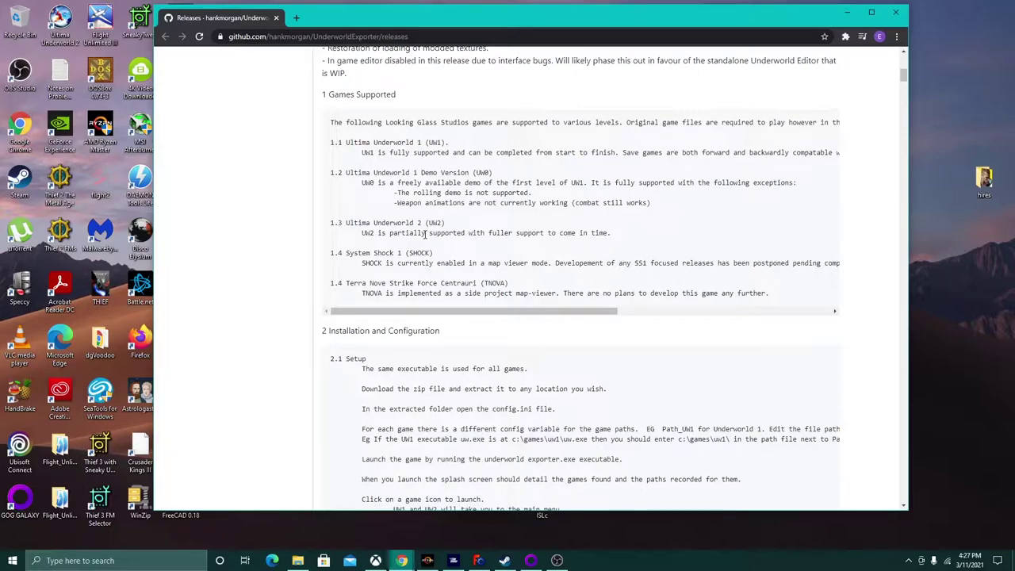
- Highlight the System Shock map viewer note, then the Ultima Underworld 1 entry
scroll(426, 236, down, 1)
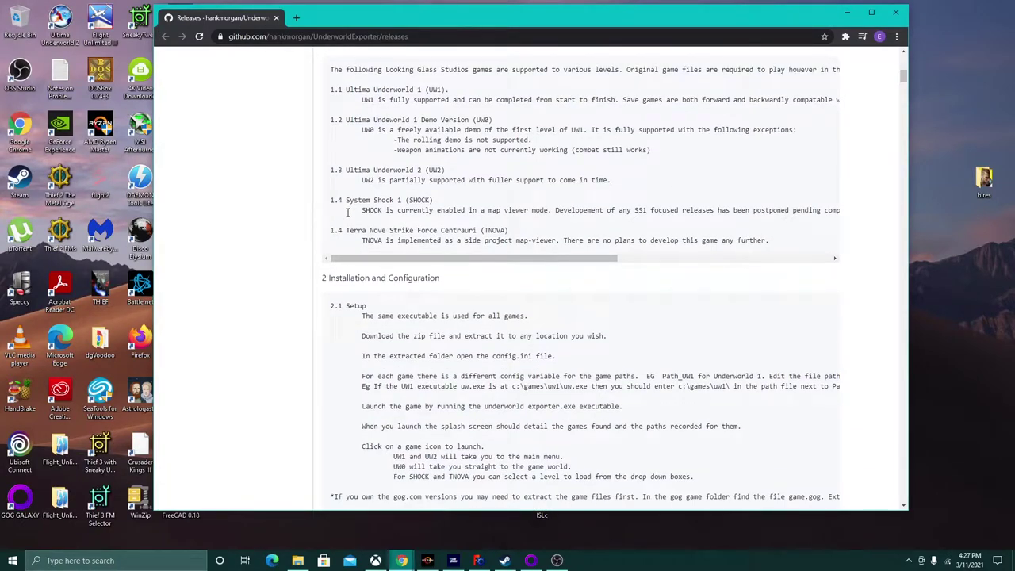
drag(362, 210, 150, 214)
click(628, 228)
scroll(639, 242, up, 3)
mouse_move(330, 250)
mouse_down()
mouse_move(555, 254)
mouse_move(331, 248)
mouse_up()
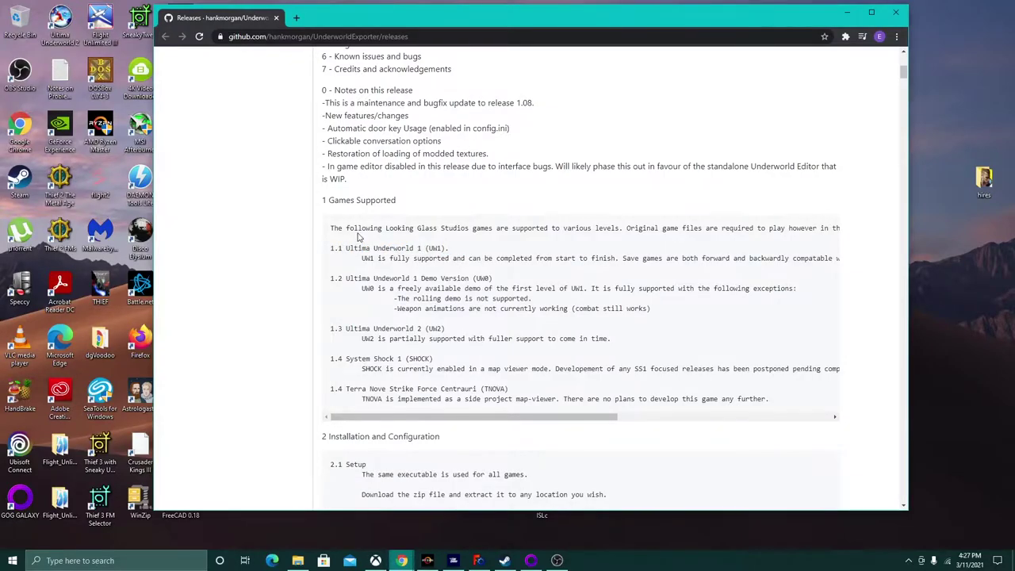
- Scroll past the Credits to the release's Assets list
scroll(356, 226, down, 3)
scroll(441, 218, down, 20)
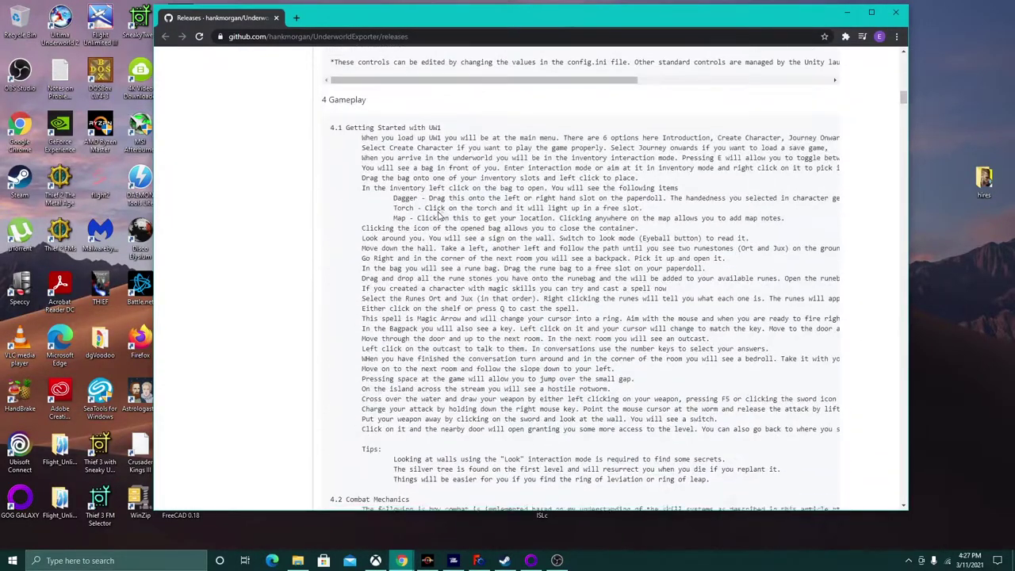
scroll(436, 211, down, 5)
- Download the Windows.x64.V1_09.zip asset (25.1 MB) from the Assets list
scroll(444, 226, up, 3)
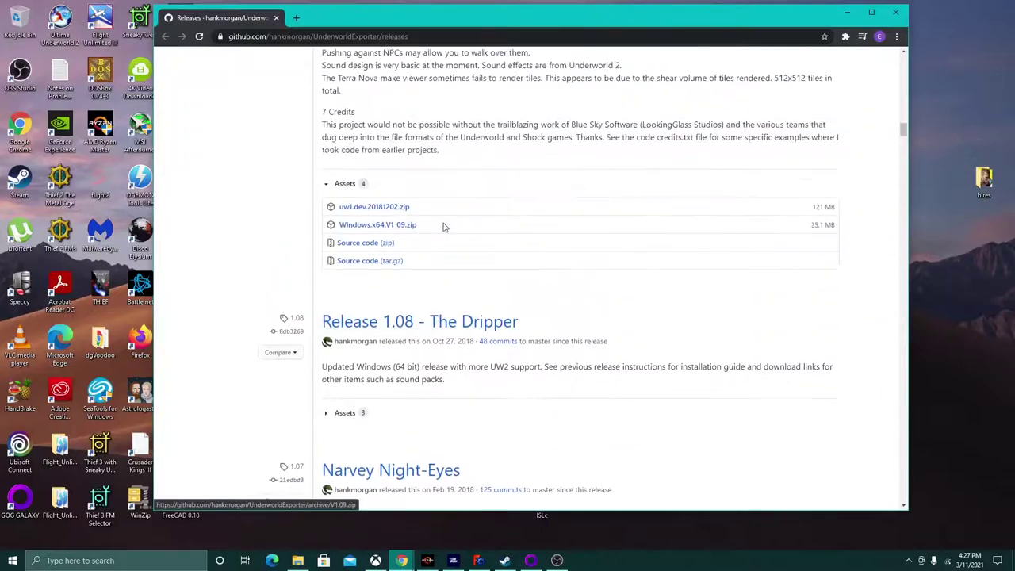
scroll(258, 218, up, 5)
scroll(260, 217, down, 5)
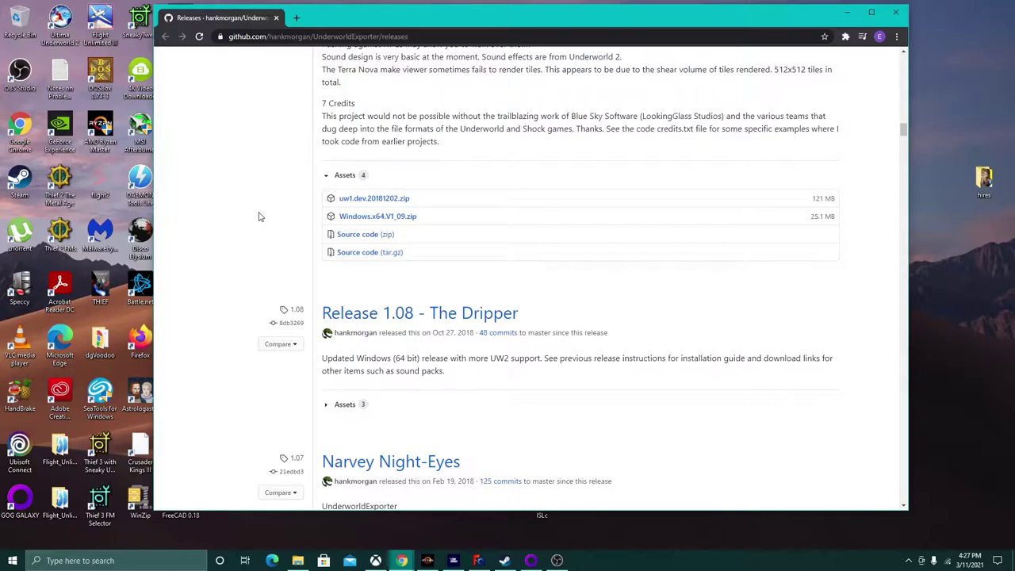
click(393, 219)
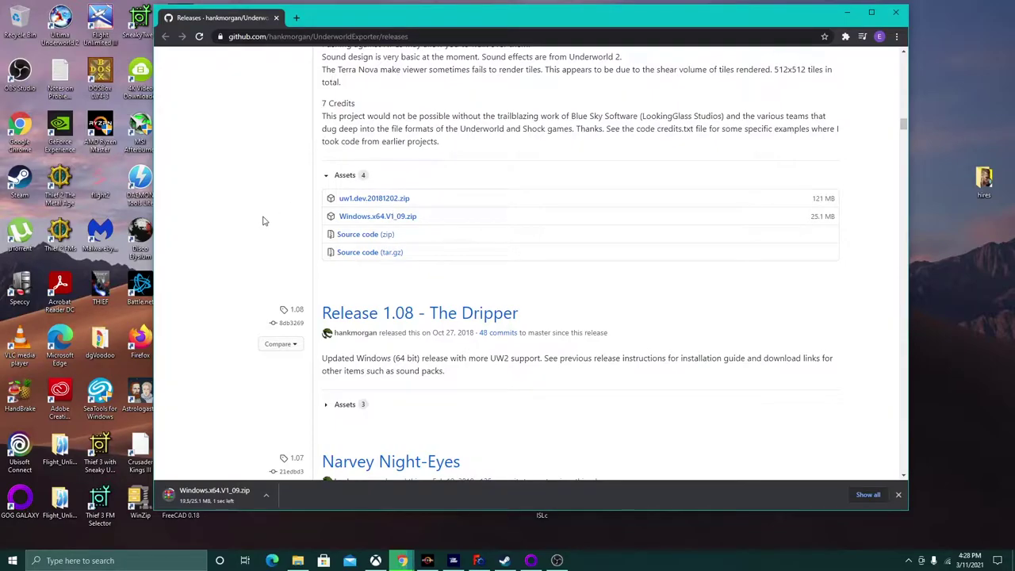
scroll(286, 266, up, 12)
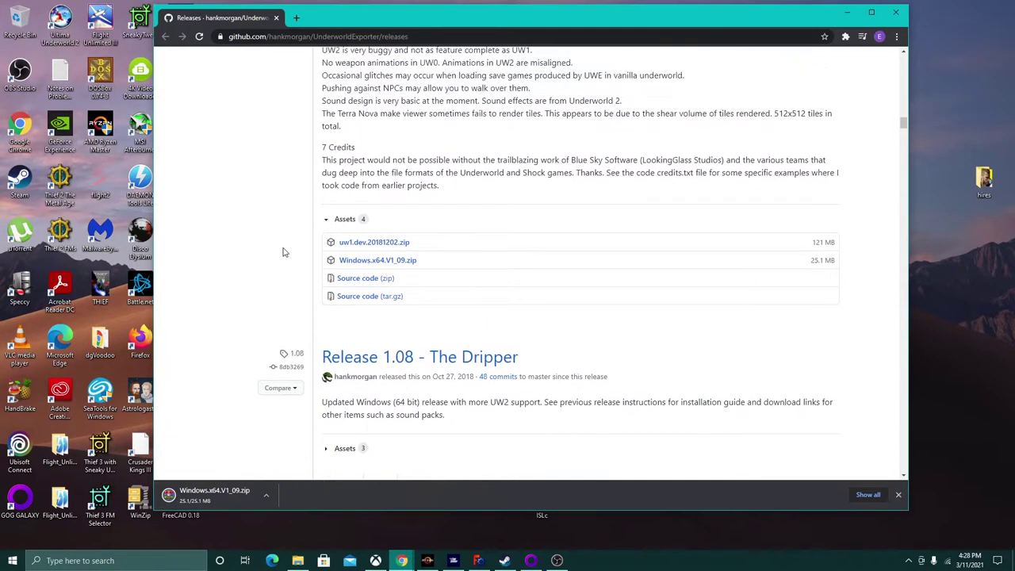
scroll(283, 255, up, 10)
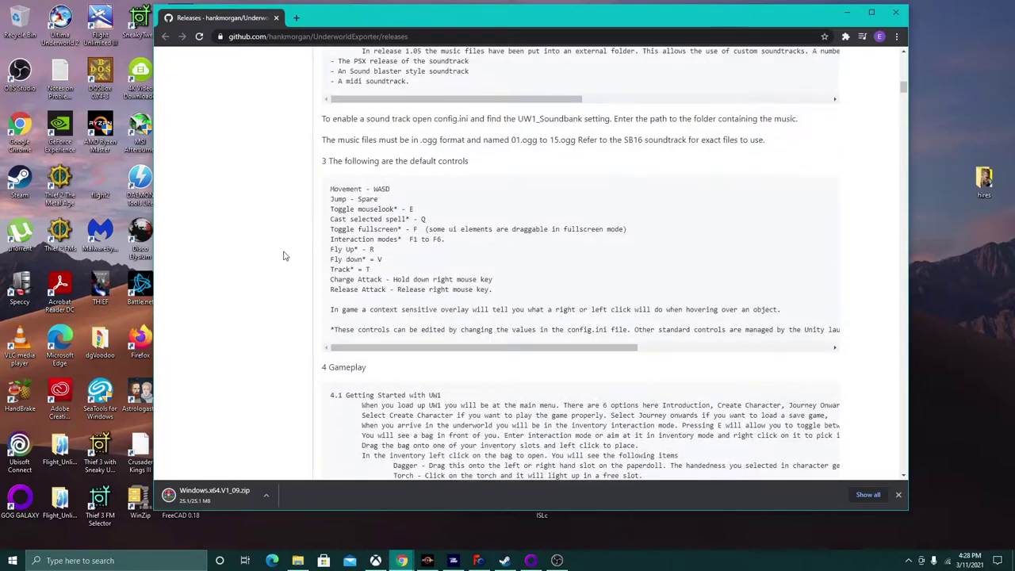
scroll(286, 255, down, 3)
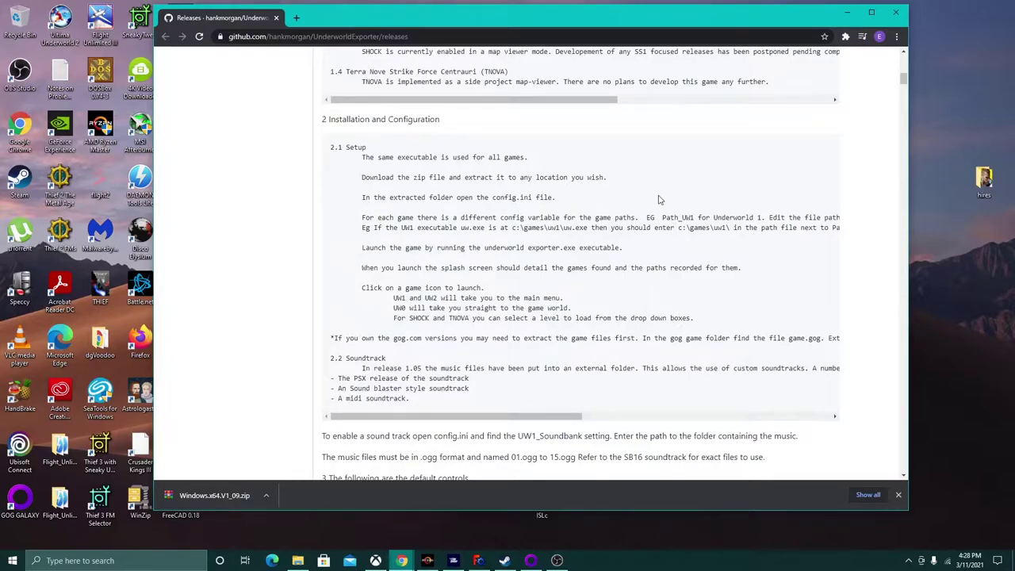
scroll(657, 201, down, 1)
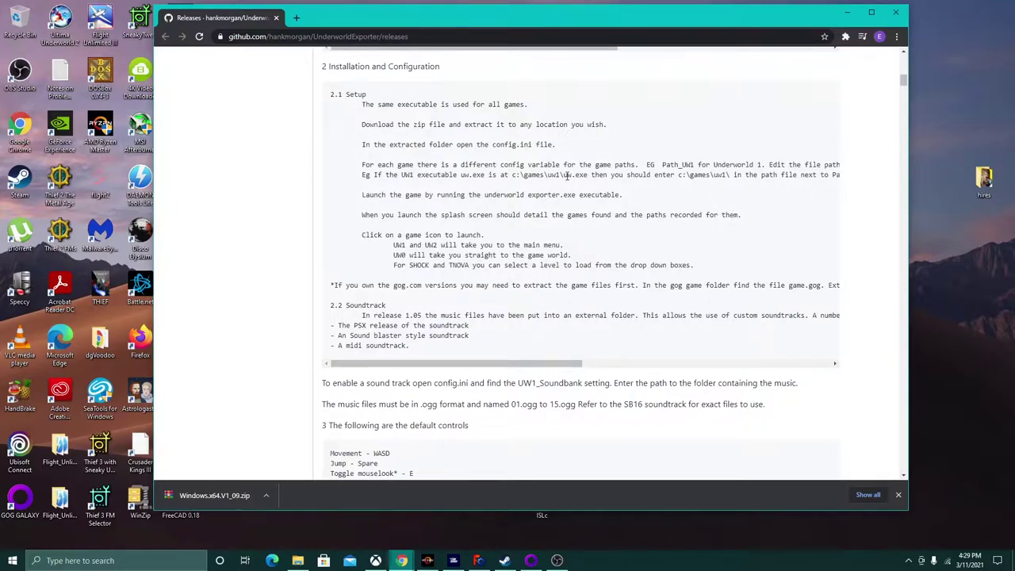
scroll(550, 176, down, 1)
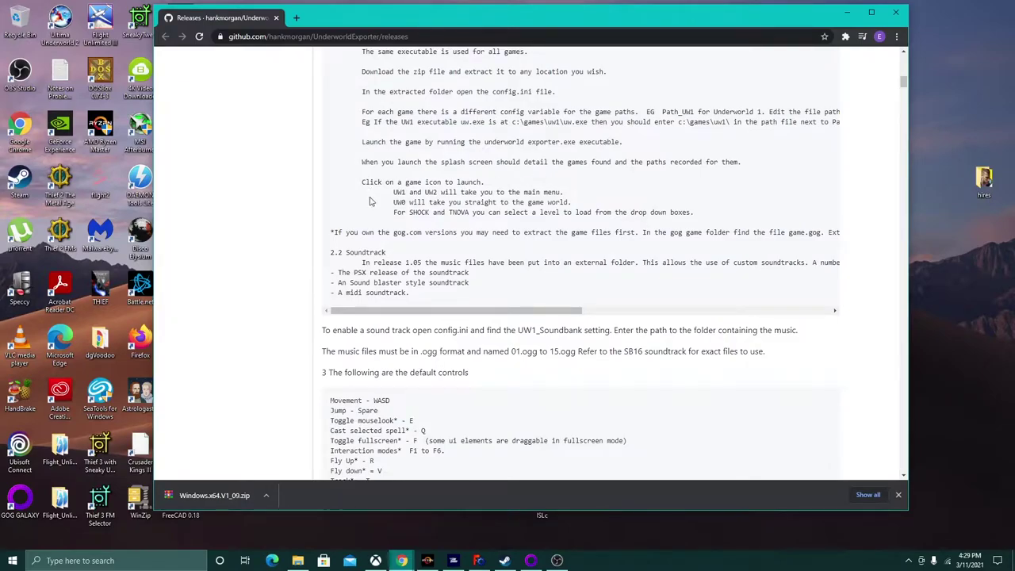
scroll(408, 230, down, 3)
scroll(356, 212, up, 2)
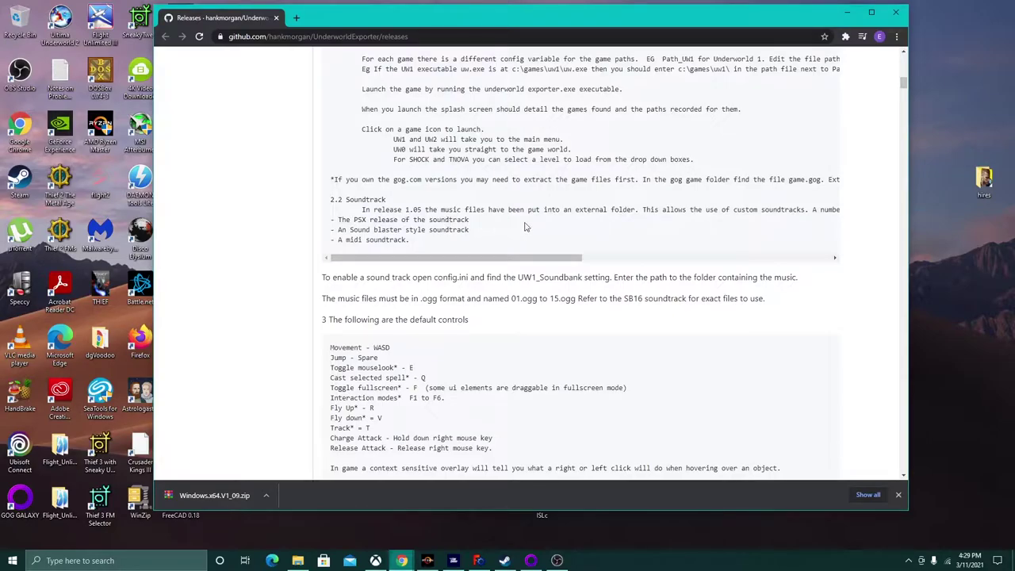
scroll(524, 227, down, 15)
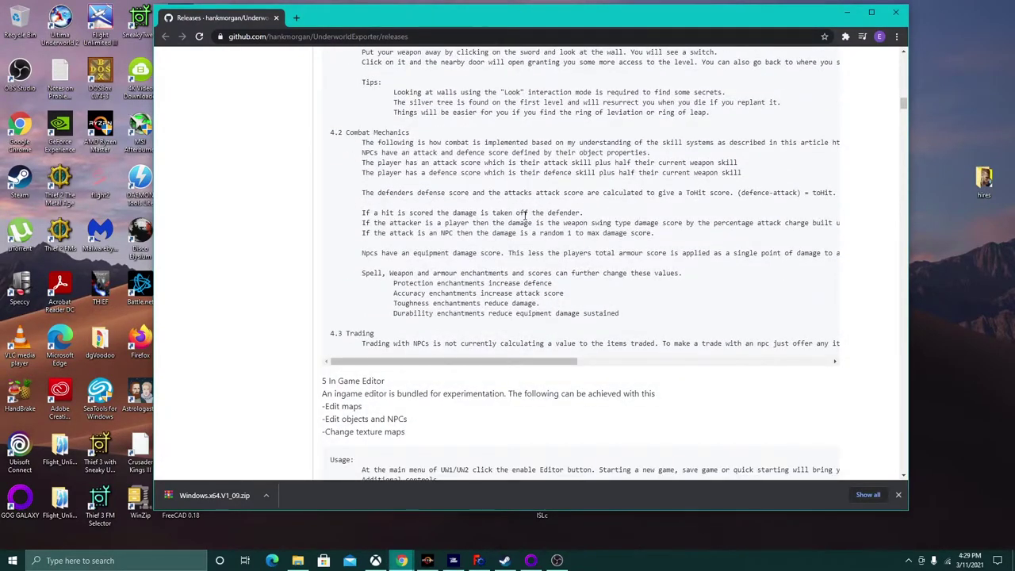
scroll(524, 216, down, 15)
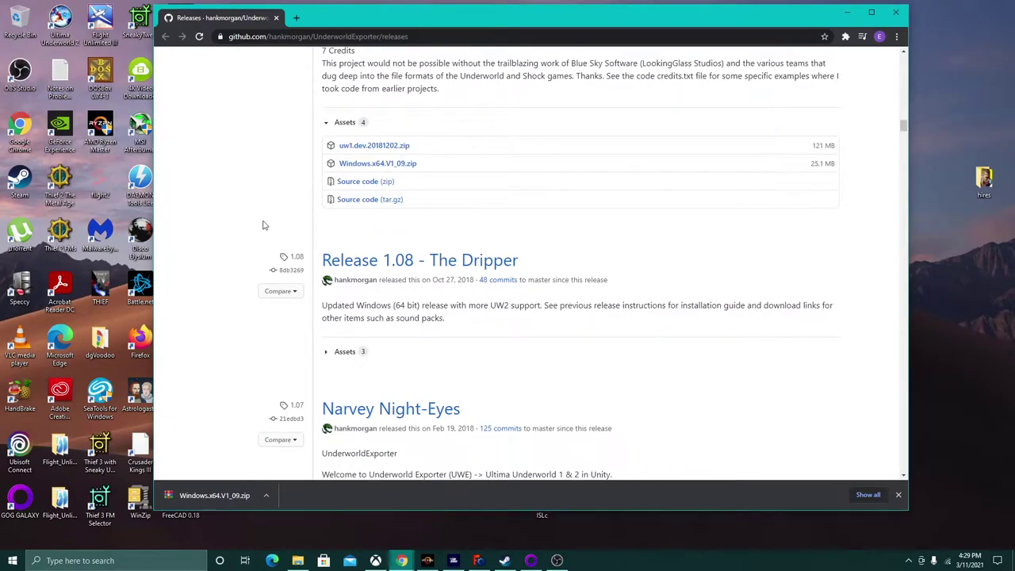
scroll(546, 229, down, 2)
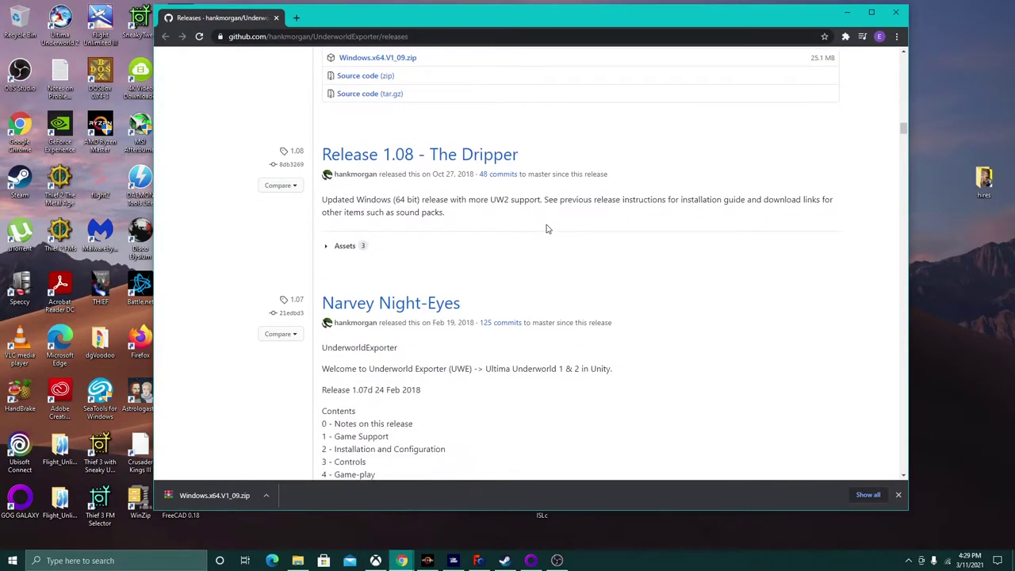